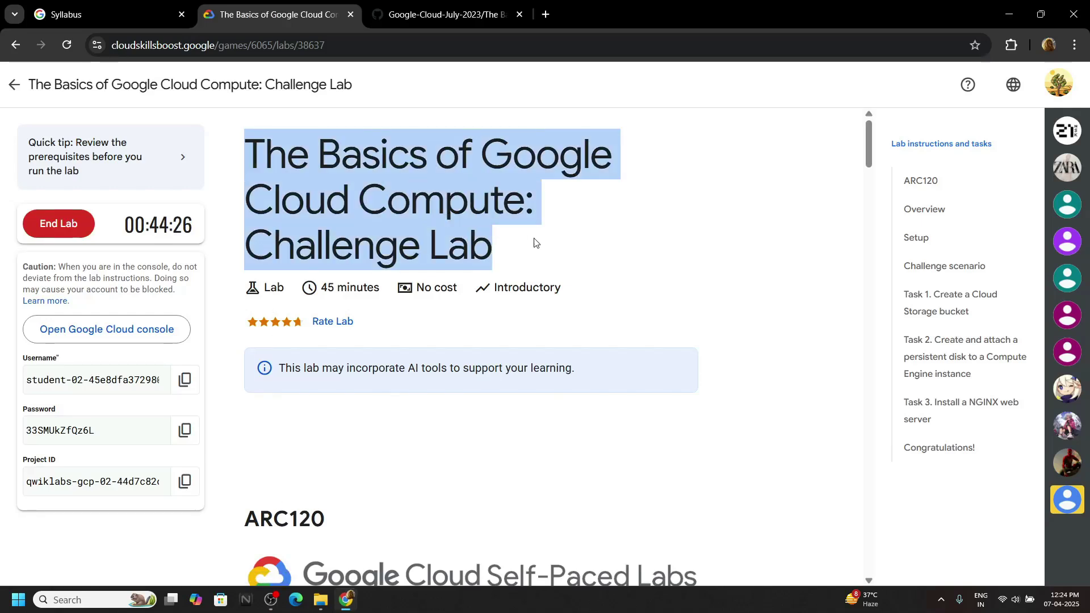
# - Open the lab's Google Cloud console with Cloud Shell, enlarging the terminal to fill the page
pyautogui.click(184, 379)
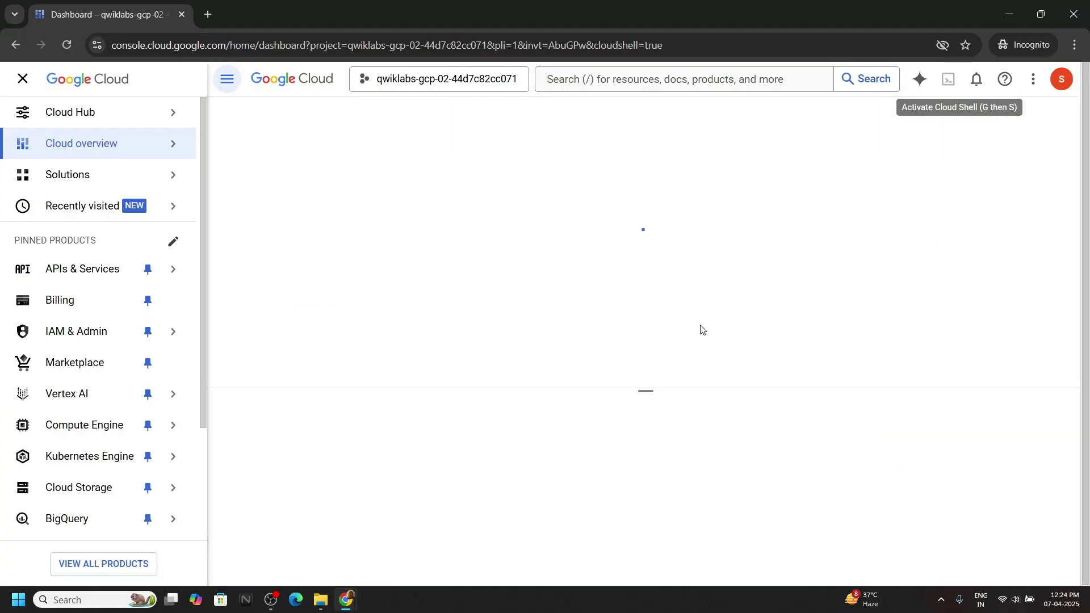
pyautogui.moveTo(641, 397); pyautogui.dragTo(738, 138)
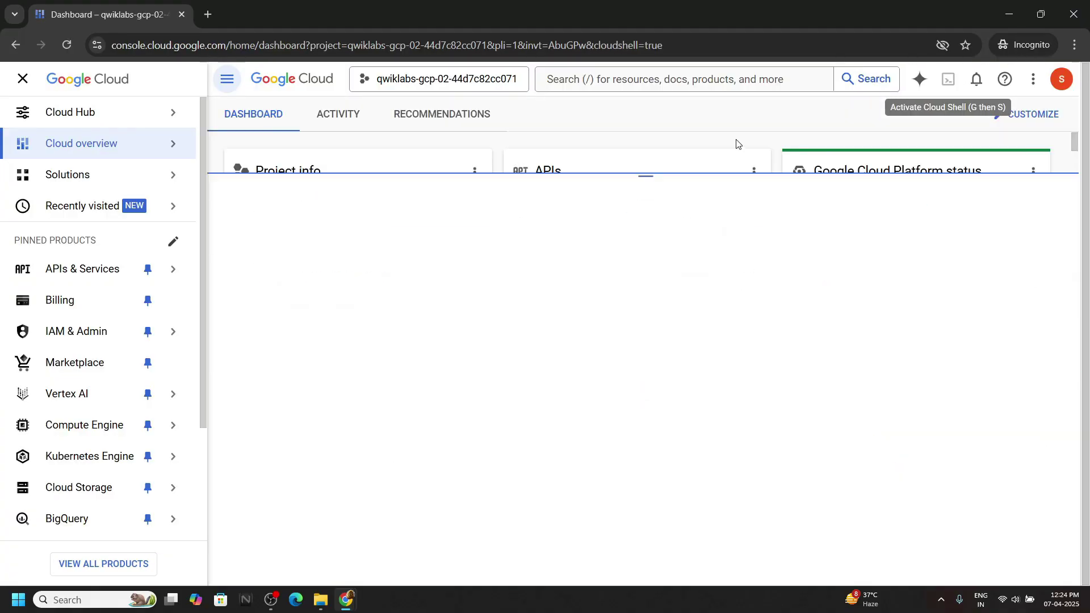
pyautogui.moveTo(346, 601)
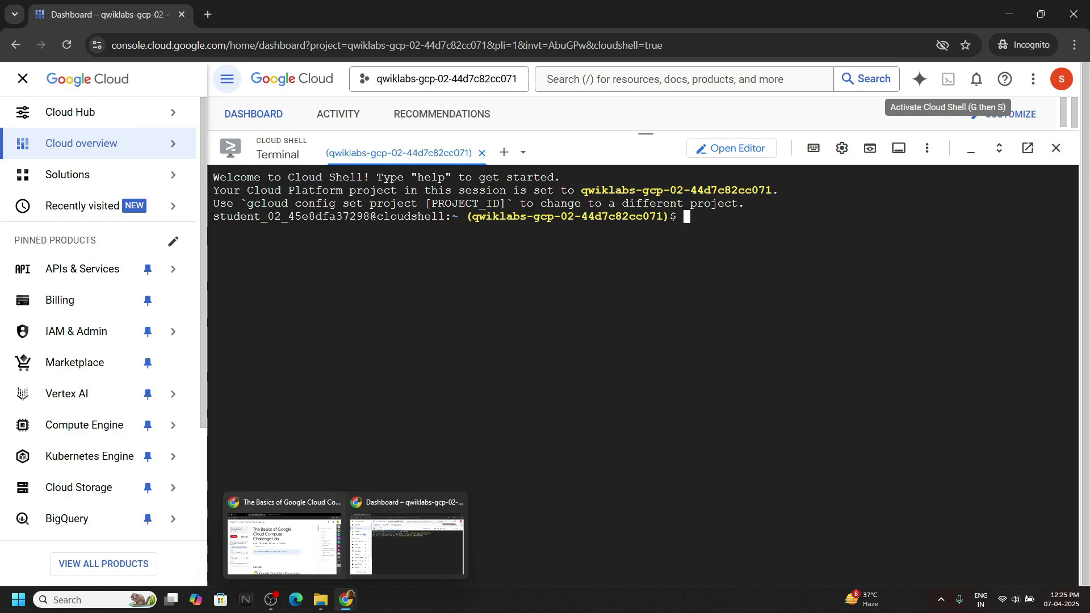
# - Run the script's gsutil mb command in Cloud Shell to create the project's US multi-region bucket
pyautogui.click(284, 536)
pyautogui.click(404, 5)
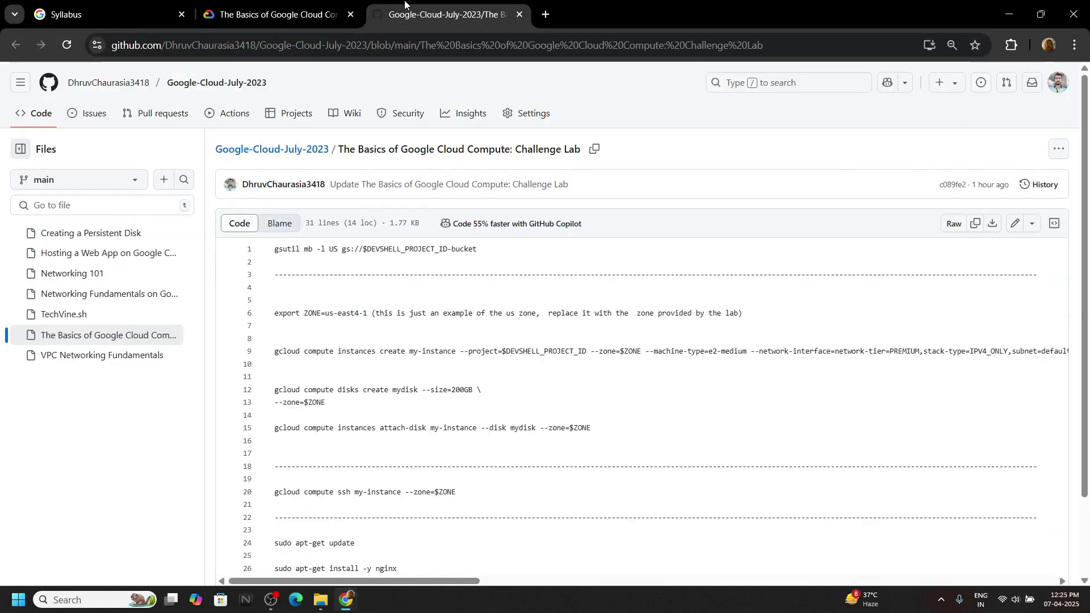
pyautogui.moveTo(487, 250); pyautogui.dragTo(253, 242)
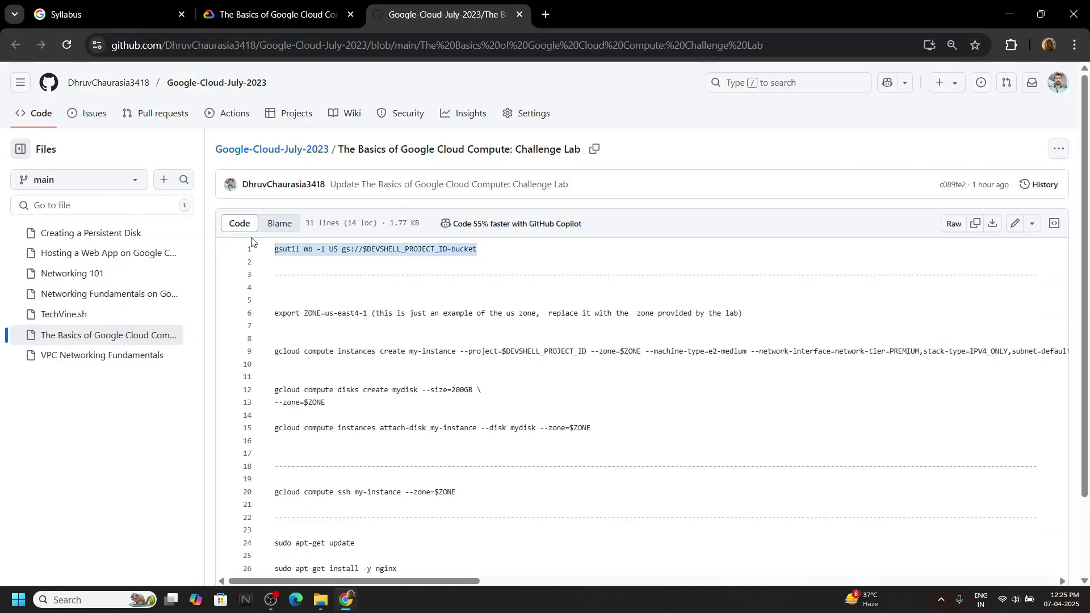
pyautogui.hotkey('ctrl', 'c')
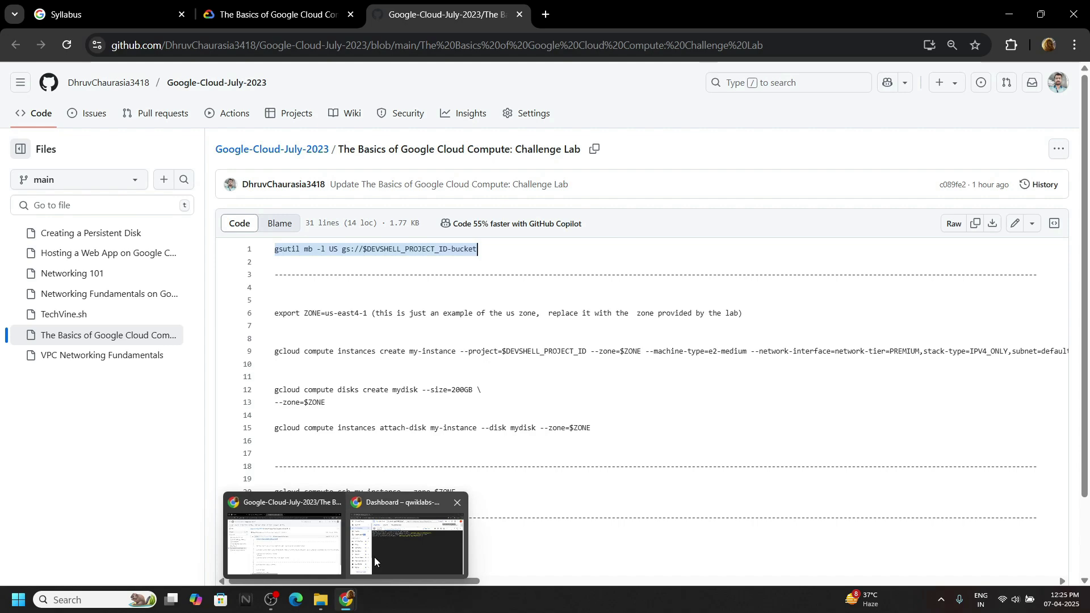
pyautogui.click(387, 542)
pyautogui.hotkey('ctrl', 'v')
pyautogui.press('Return')
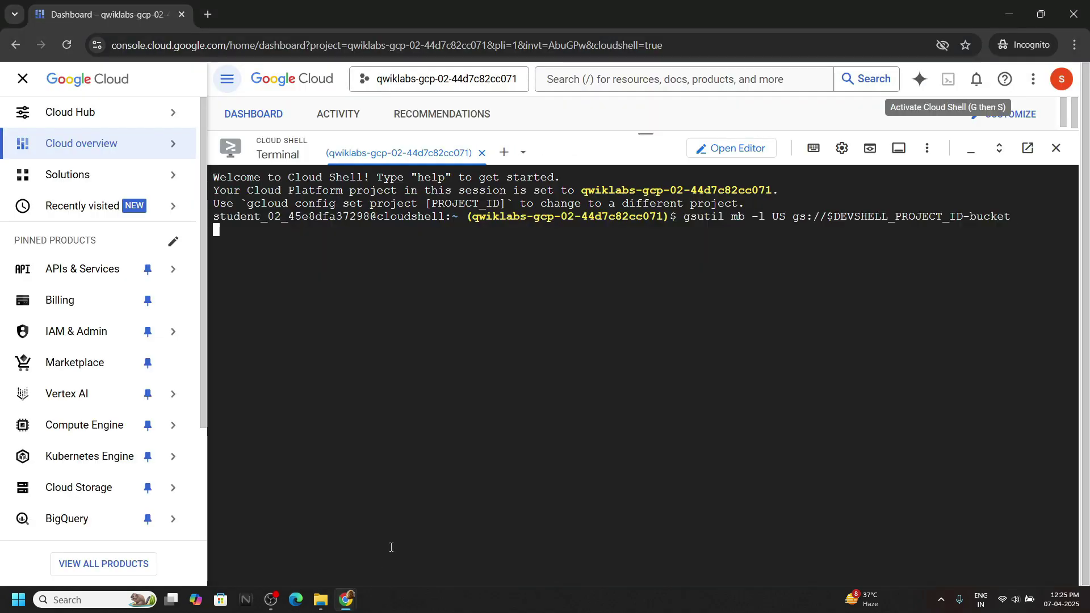
# - Copy 'export ZONE=' from the script's line 6 to the Cloud Shell prompt
pyautogui.hotkey('alt', 'Tab')
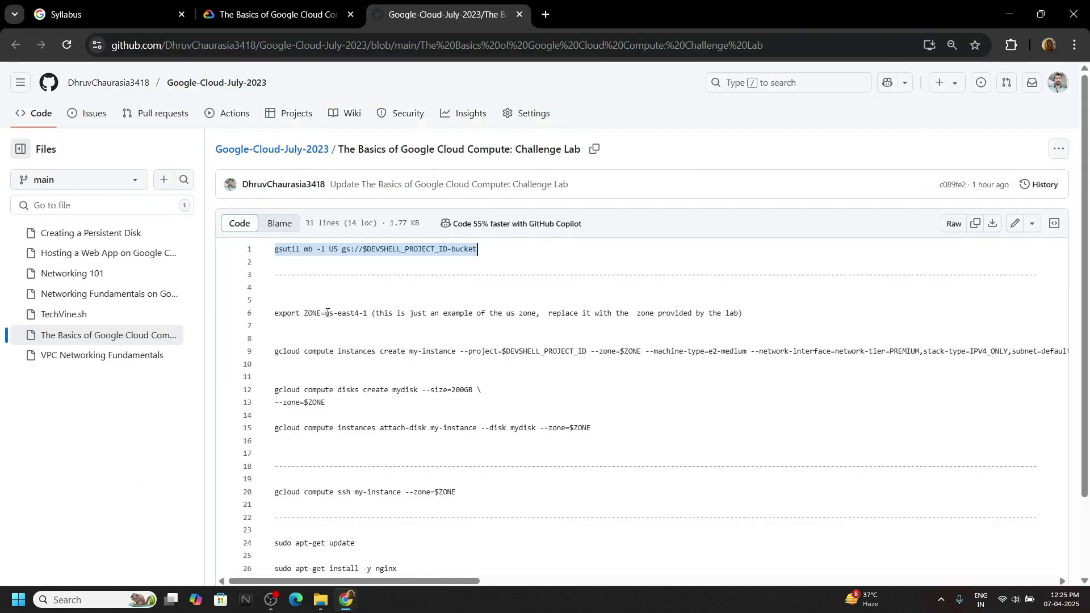
pyautogui.moveTo(324, 313); pyautogui.dragTo(272, 314)
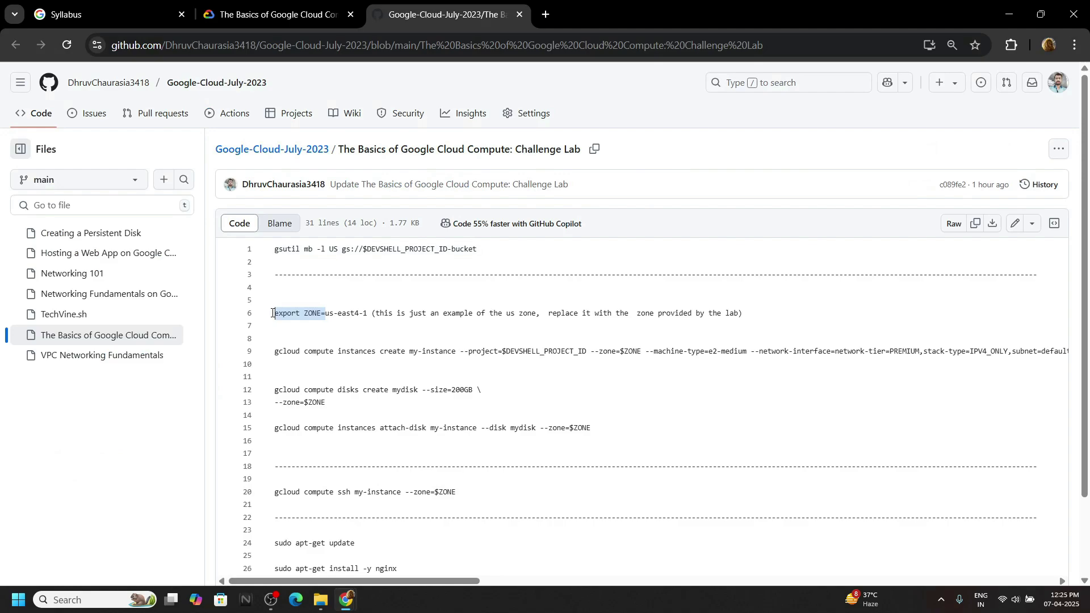
pyautogui.hotkey('alt', 'Tab')
pyautogui.hotkey('ctrl', 'v')
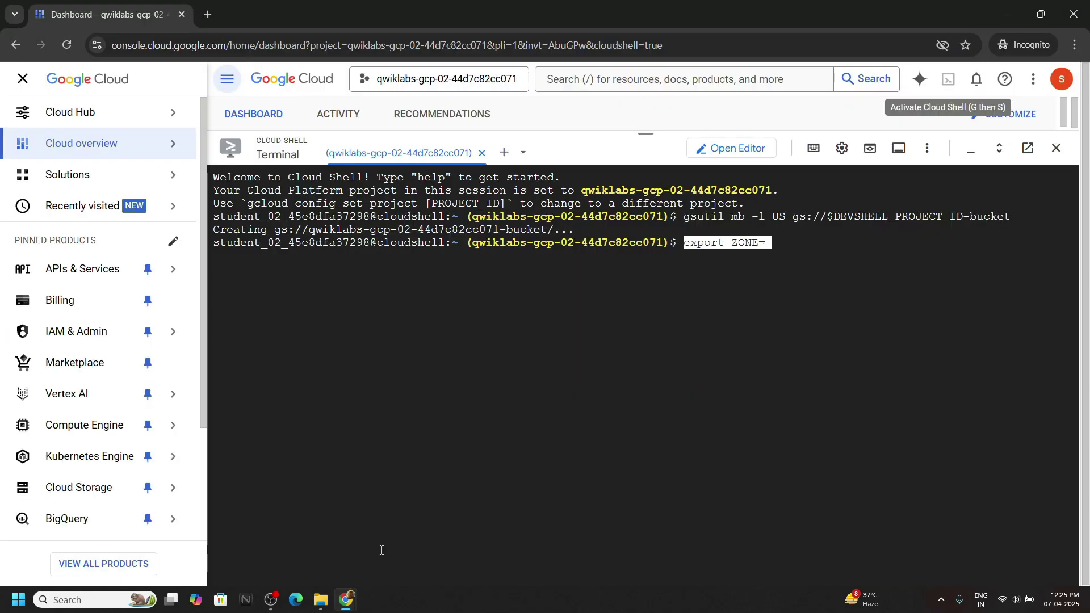
# - Complete and run 'export ZONE=us-central1-c' using the zone from the lab instructions
pyautogui.moveTo(344, 600)
pyautogui.click(286, 545)
pyautogui.click(305, 14)
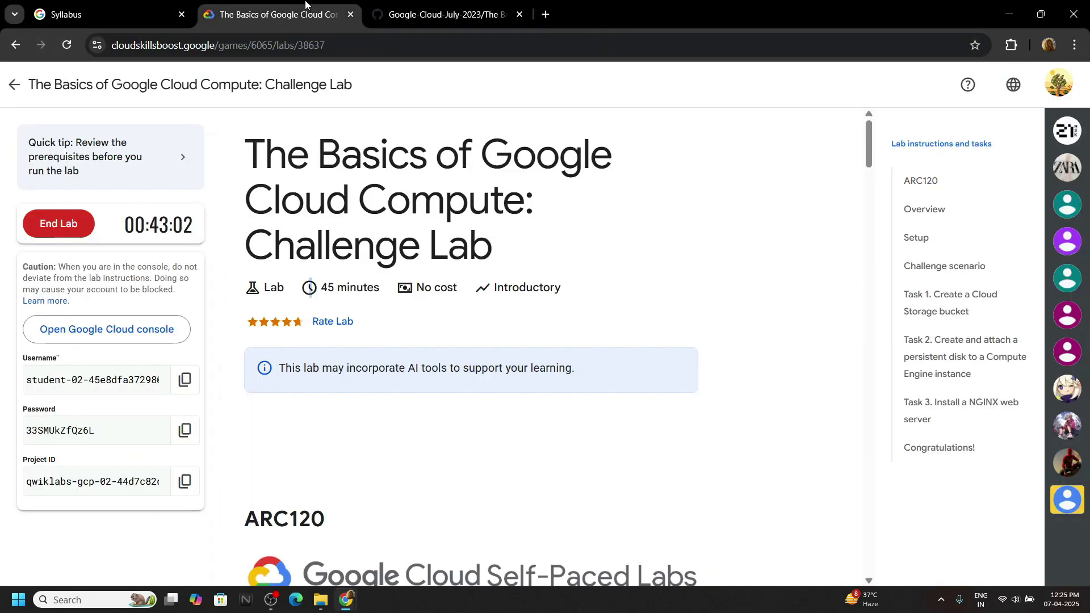
pyautogui.scroll(-5, 455, 440)
pyautogui.scroll(-10, 454, 443)
pyautogui.scroll(-8, 455, 446)
pyautogui.scroll(8, 543, 296)
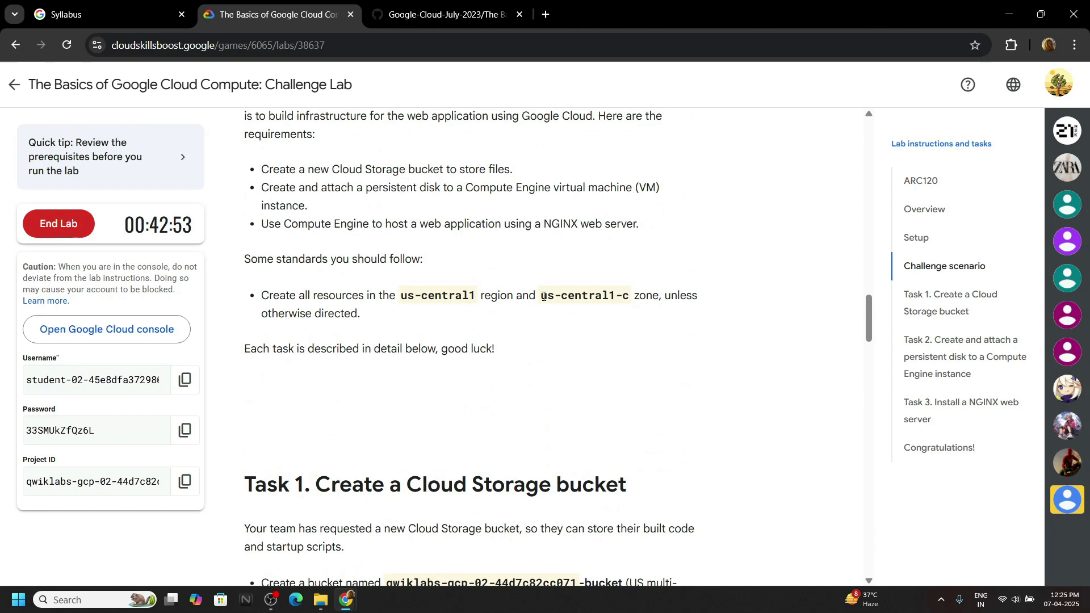
pyautogui.moveTo(542, 296); pyautogui.dragTo(625, 296)
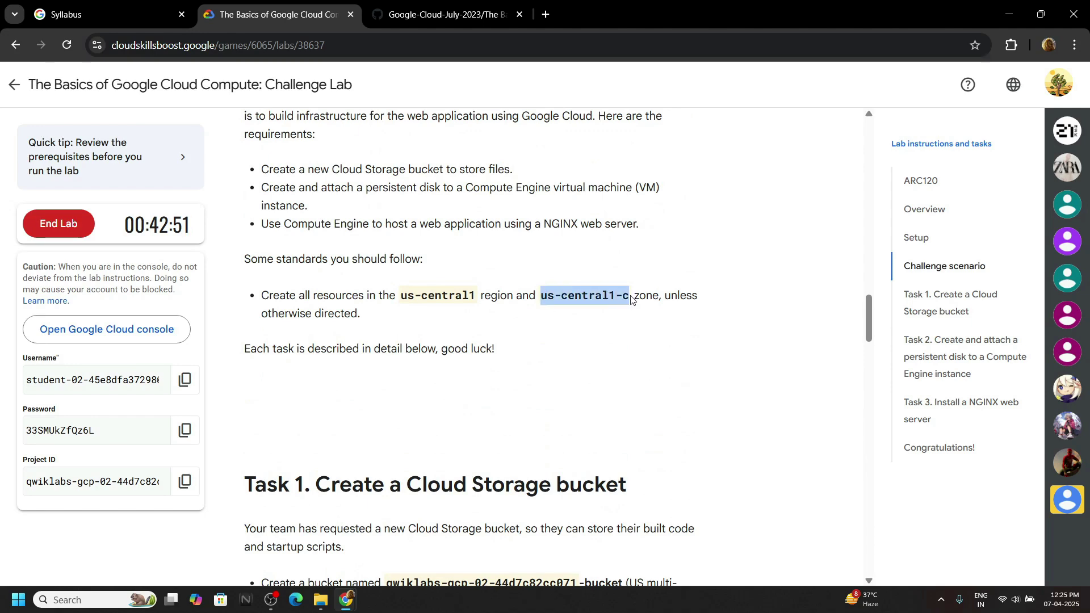
pyautogui.hotkey('ctrl', 'c')
pyautogui.click(390, 546)
pyautogui.hotkey('ctrl', 'v')
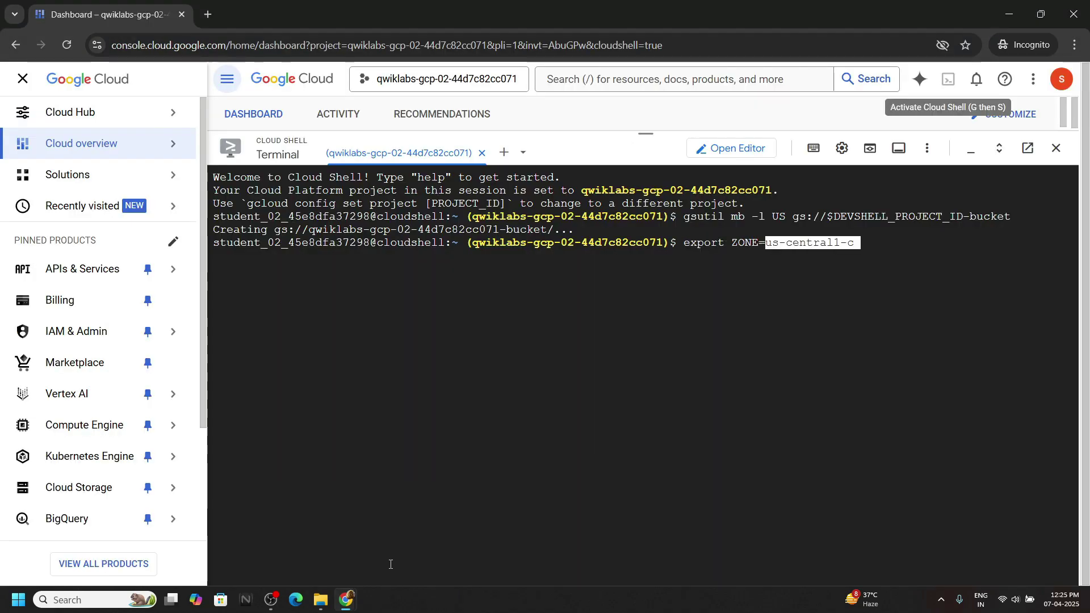
pyautogui.press('Return')
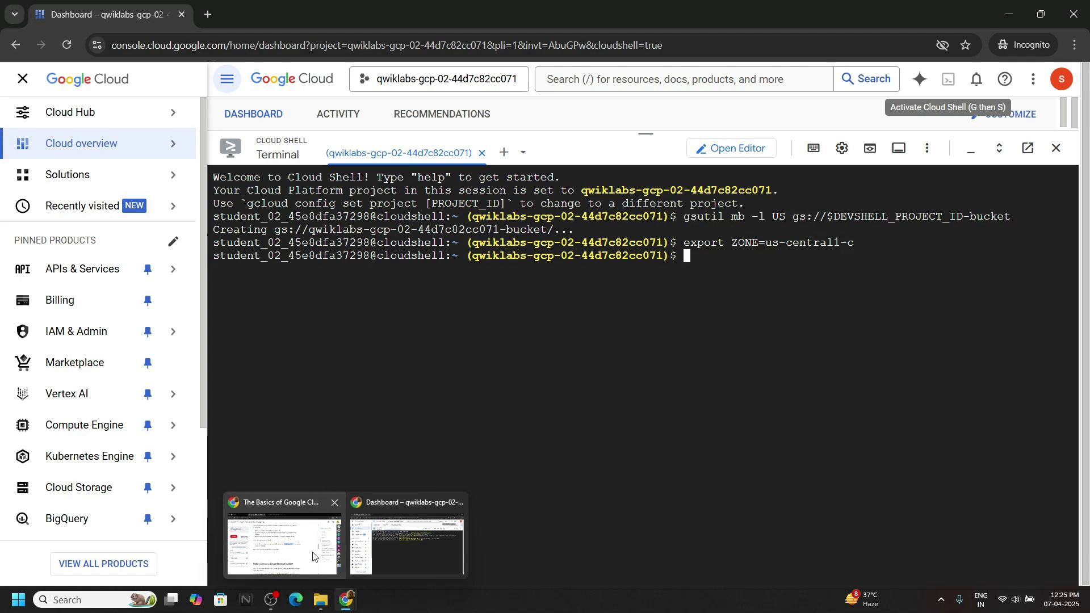
pyautogui.click(285, 537)
pyautogui.hotkey('ctrl', 'Tab')
# - Paste script lines 9–15 into Cloud Shell to create my-instance and attach the 200 GB mydisk
pyautogui.moveTo(273, 257); pyautogui.dragTo(600, 332)
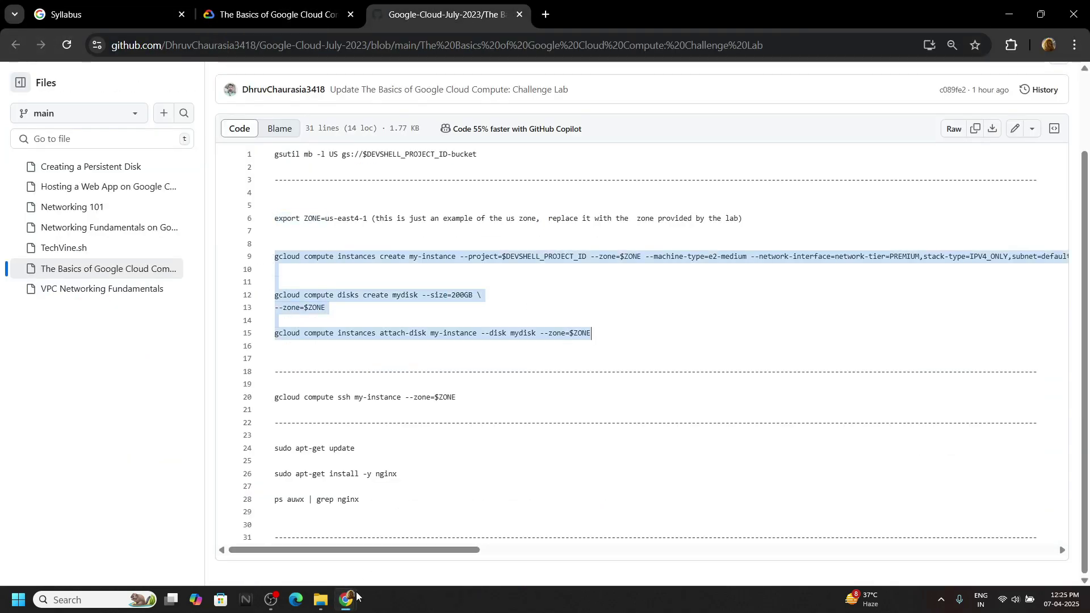
pyautogui.moveTo(346, 599)
pyautogui.click(404, 536)
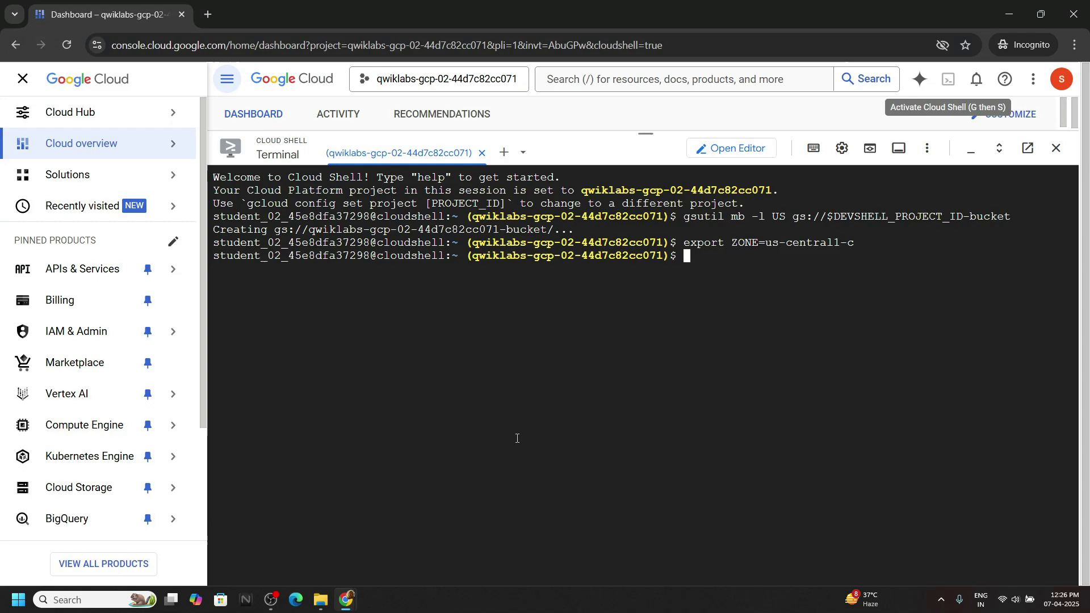
pyautogui.hotkey('ctrl', 'v')
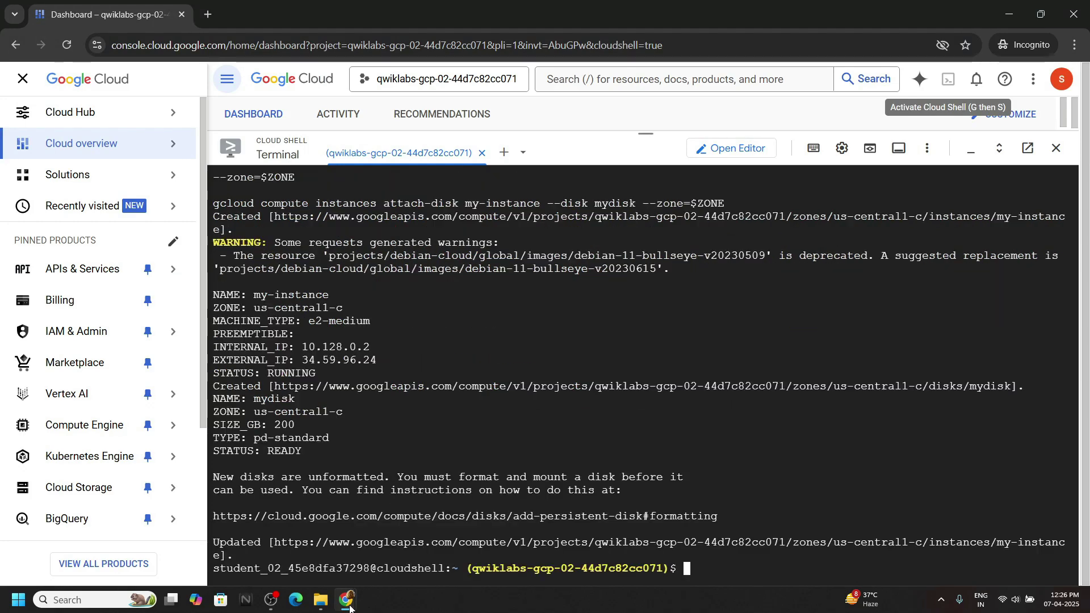
# - Run the line-20 gcloud compute ssh command to my-instance, generating keys with an empty passphrase
pyautogui.click(299, 549)
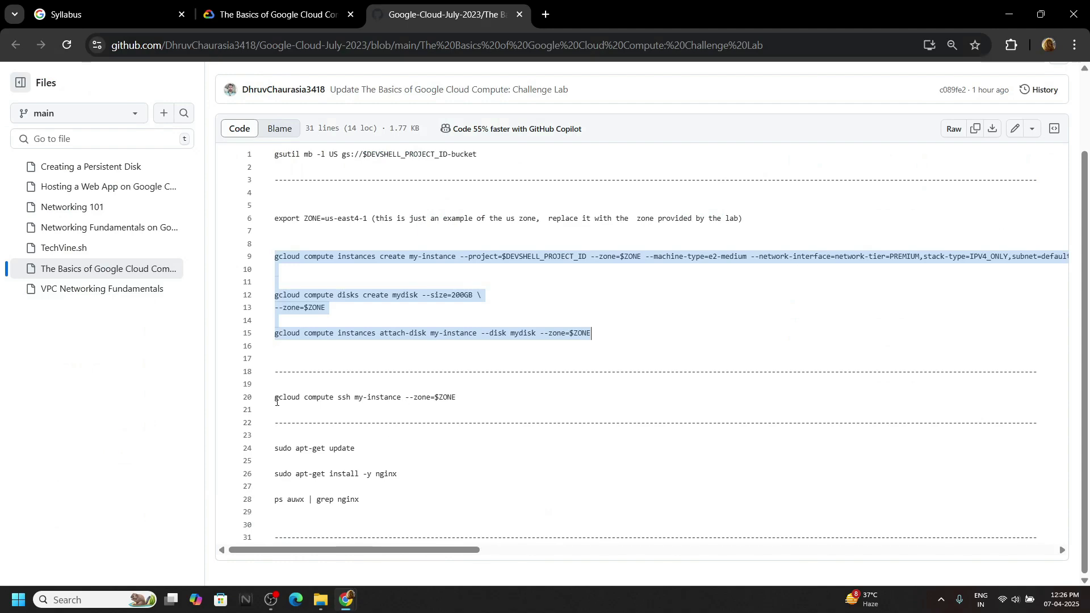
pyautogui.moveTo(277, 401); pyautogui.dragTo(480, 399)
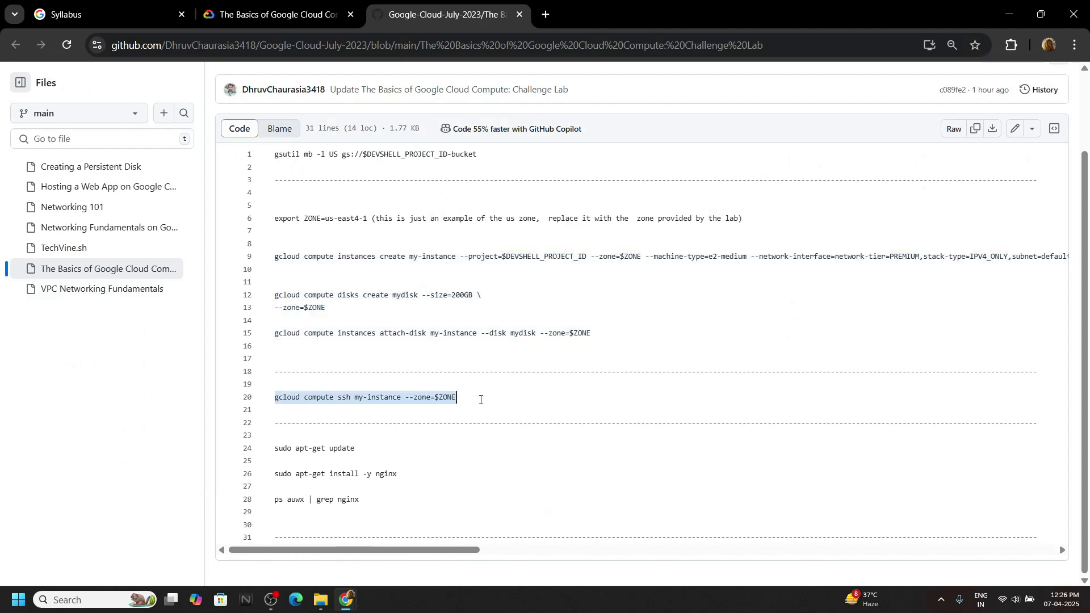
pyautogui.click(389, 545)
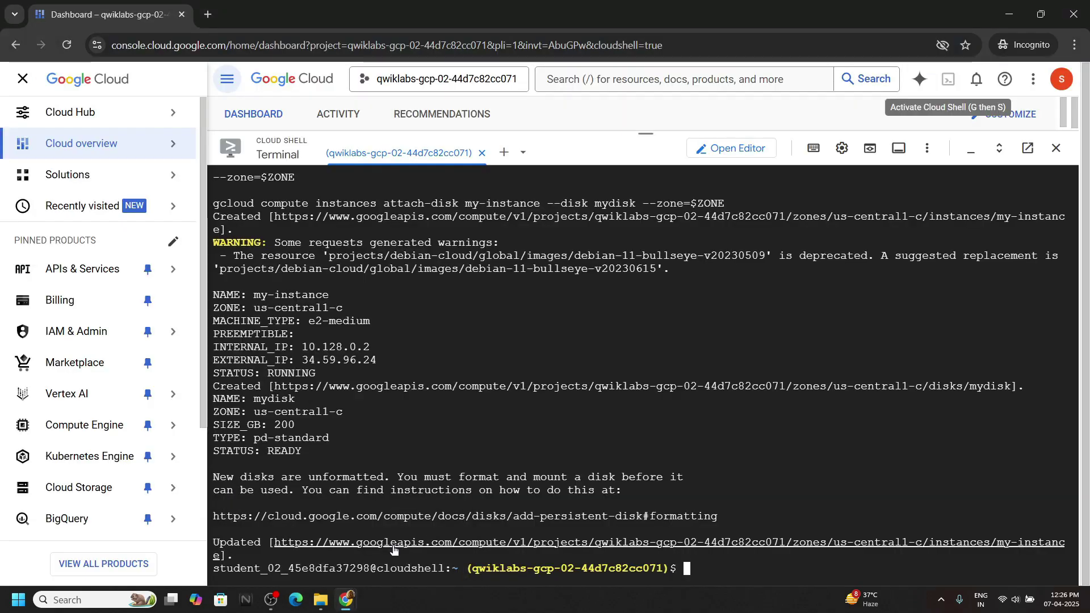
pyautogui.hotkey('ctrl', 'v')
pyautogui.press('Return')
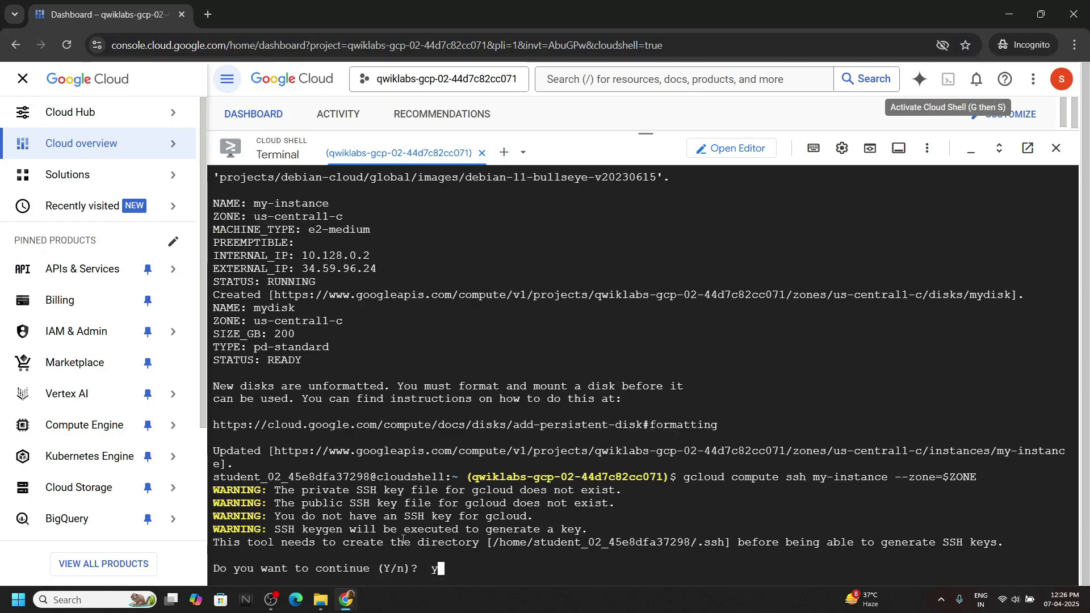
pyautogui.press('Return')
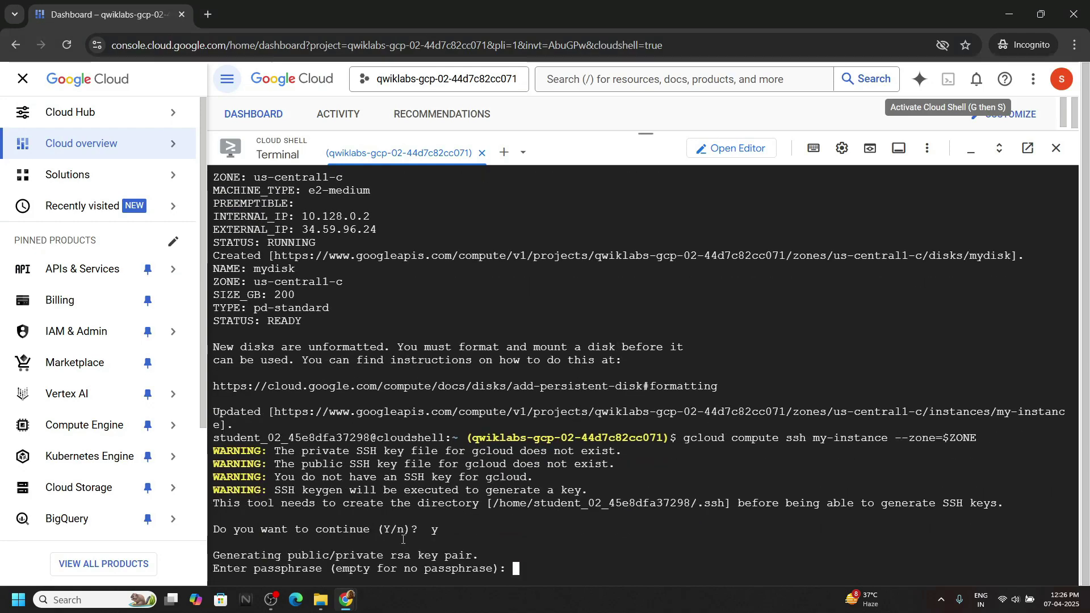
pyautogui.press('Return')
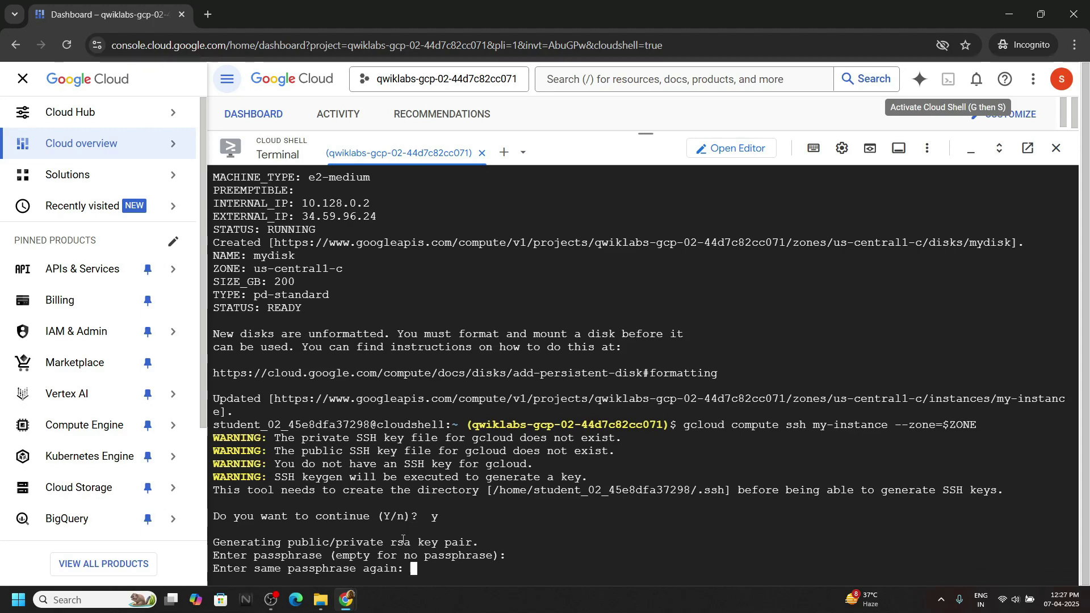
pyautogui.press('Return')
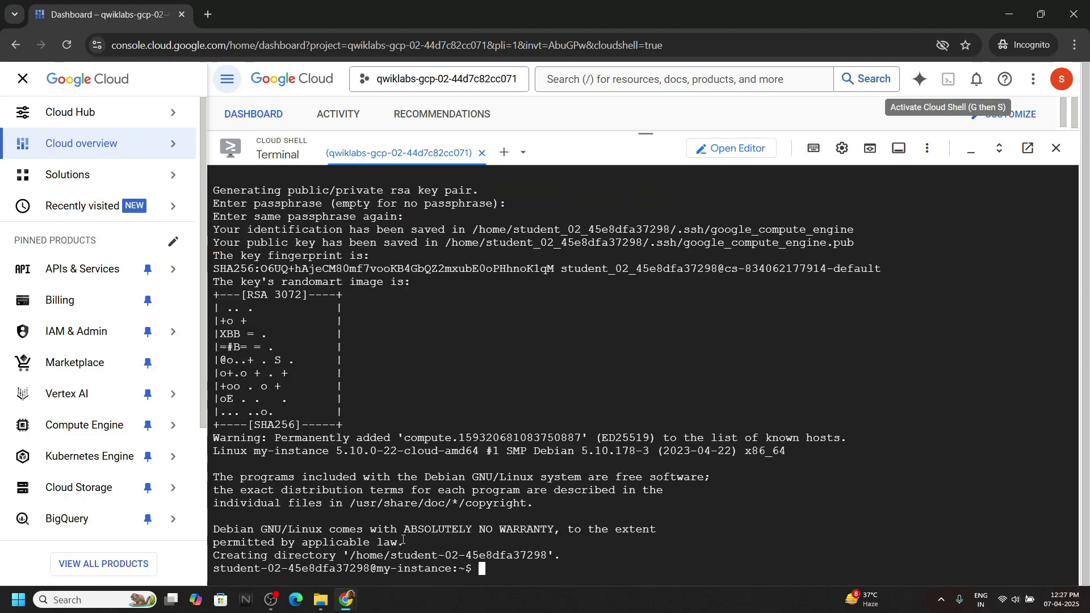
# - Run the apt-get update, nginx install and ps grep commands, then reopen the lab instructions
pyautogui.click(310, 561)
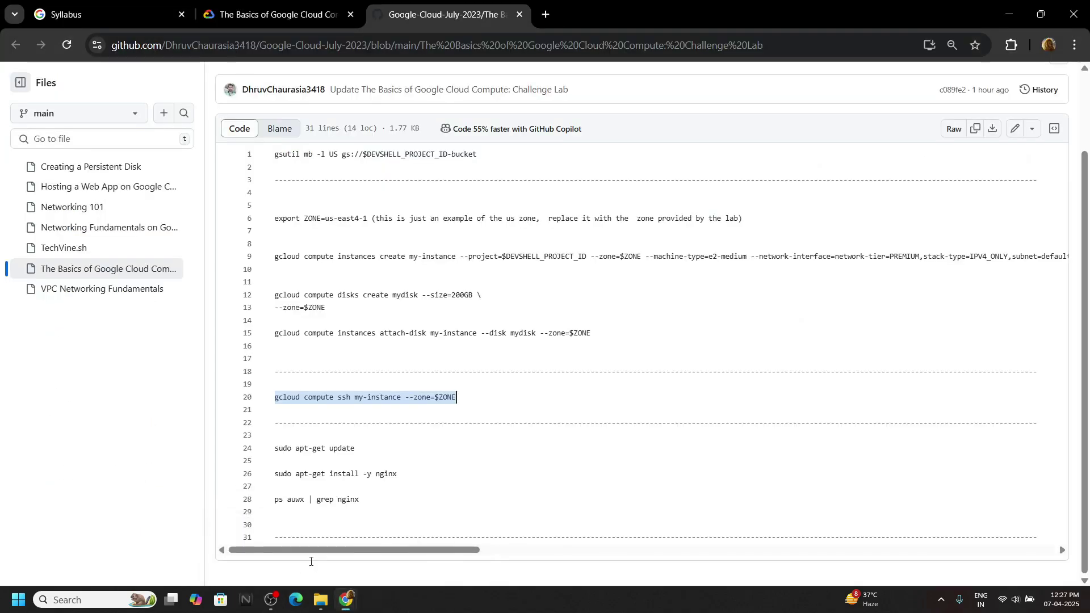
pyautogui.moveTo(365, 497); pyautogui.dragTo(273, 449)
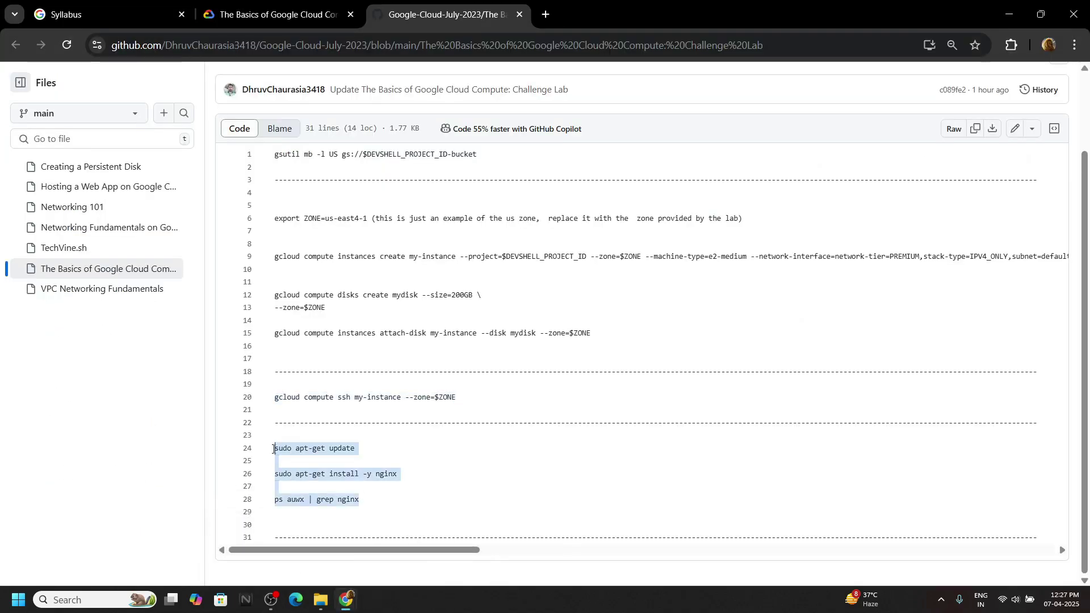
pyautogui.click(399, 542)
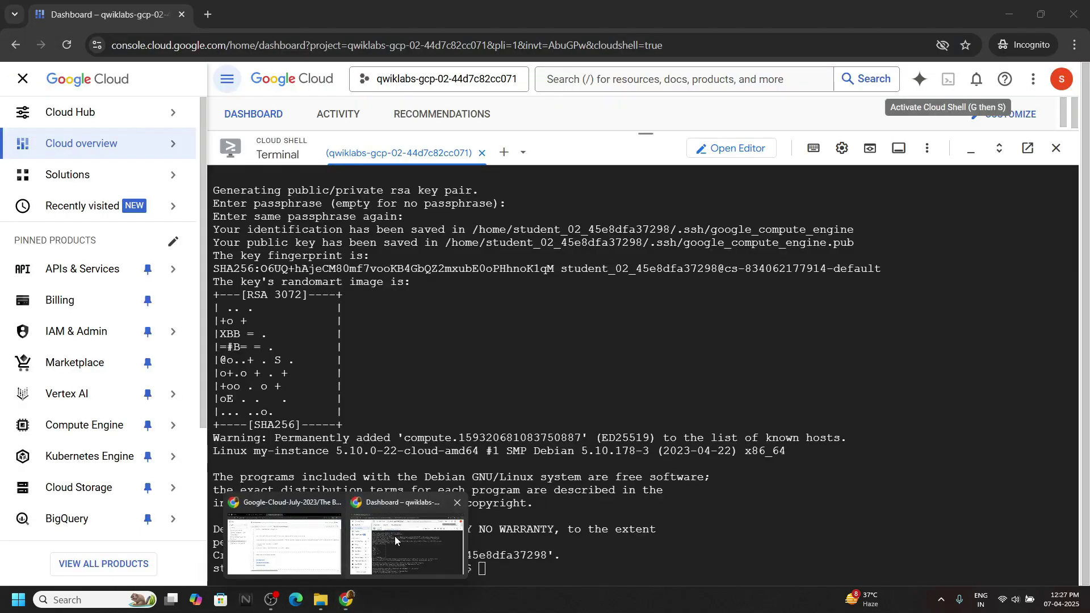
pyautogui.hotkey('ctrl', 'v')
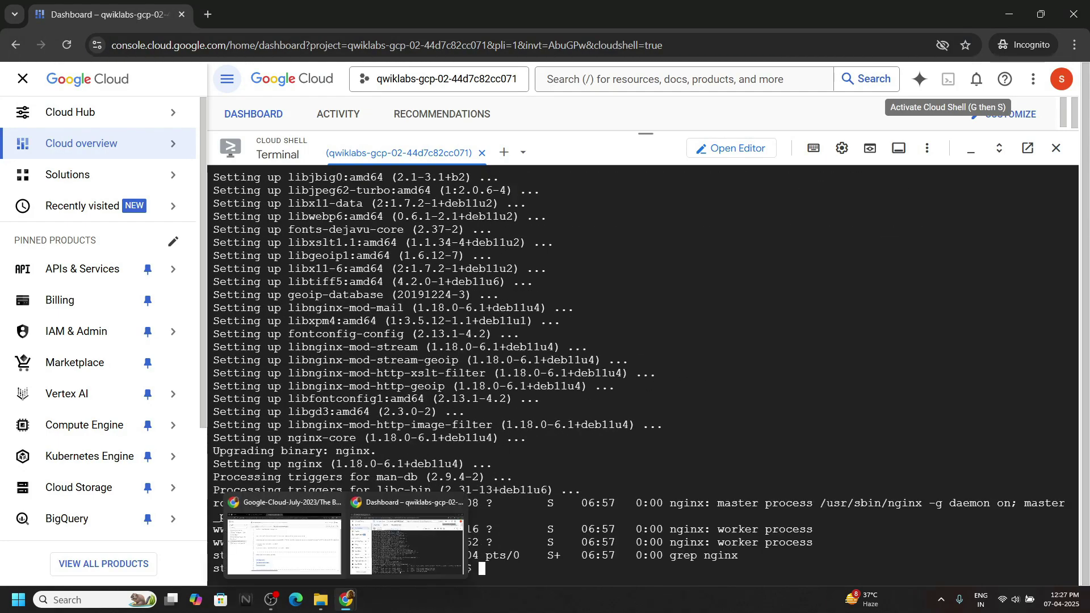
pyautogui.click(287, 552)
pyautogui.click(281, 15)
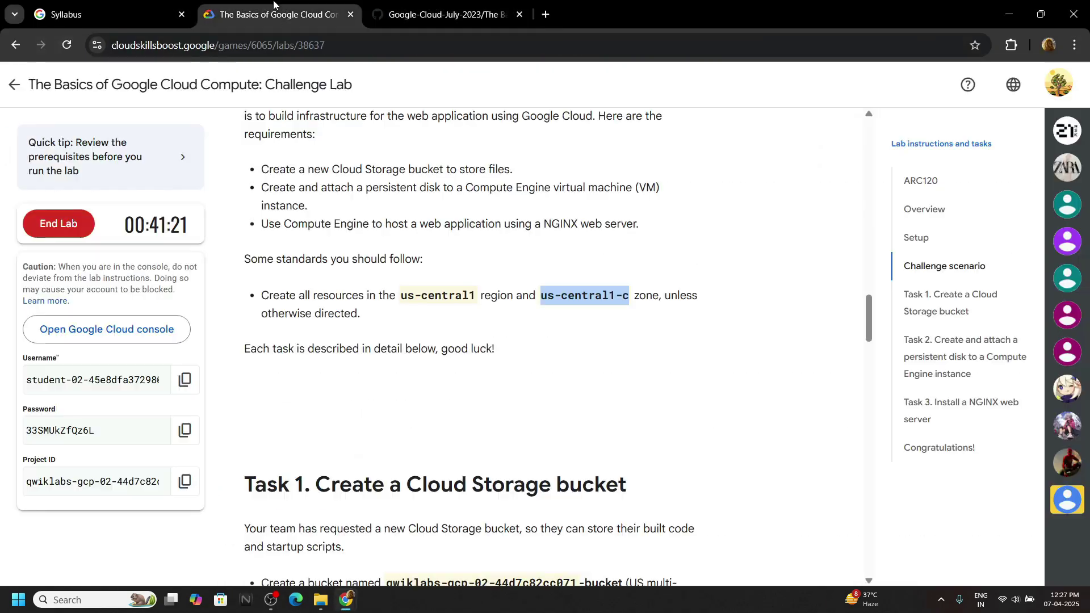